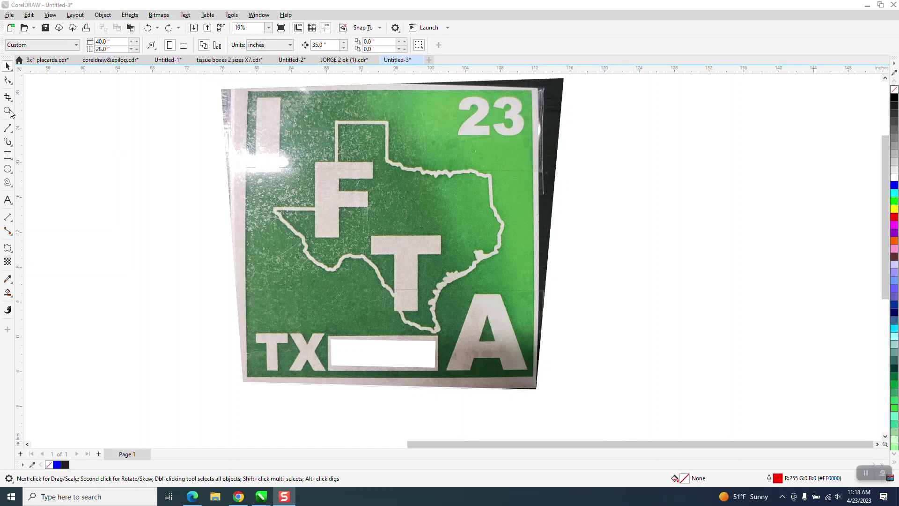
Zoom in on the IFTA decal photo, then return to the Pick tool.
click(9, 112)
mouse_move(209, 70)
mouse_down()
mouse_move(485, 357)
mouse_move(590, 411)
mouse_up()
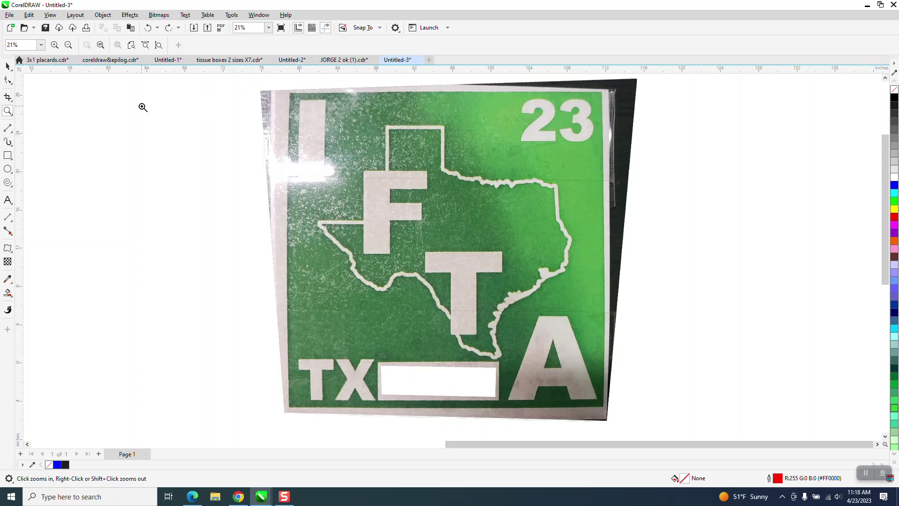
click(9, 64)
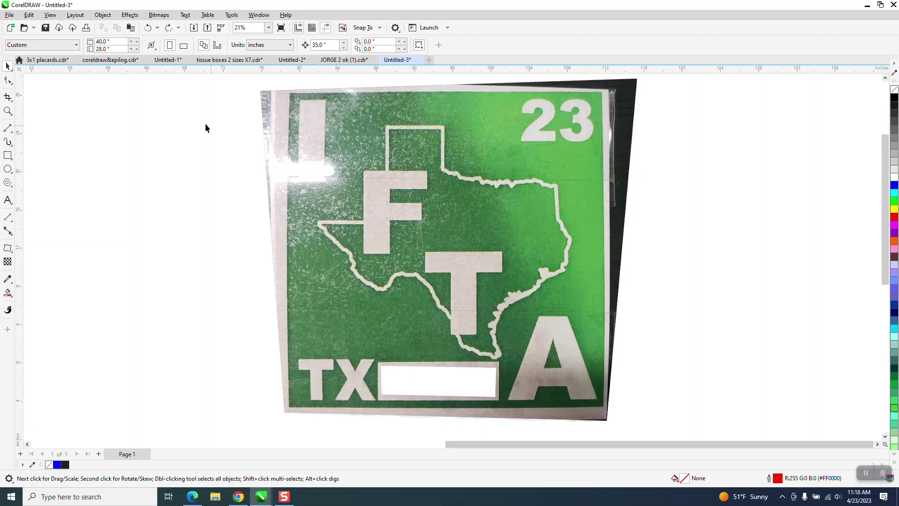
Crop the decal photo to the green sign, with the crop's left and top edges extended slightly.
click(8, 97)
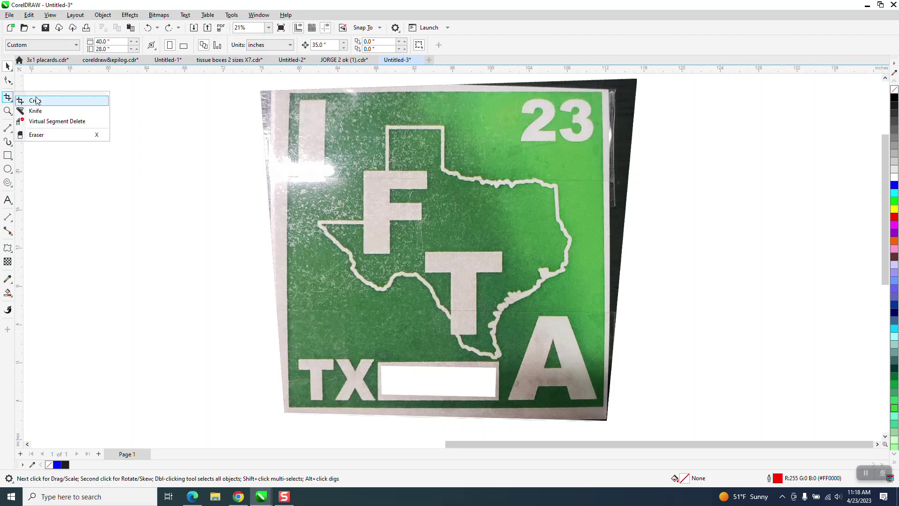
click(36, 102)
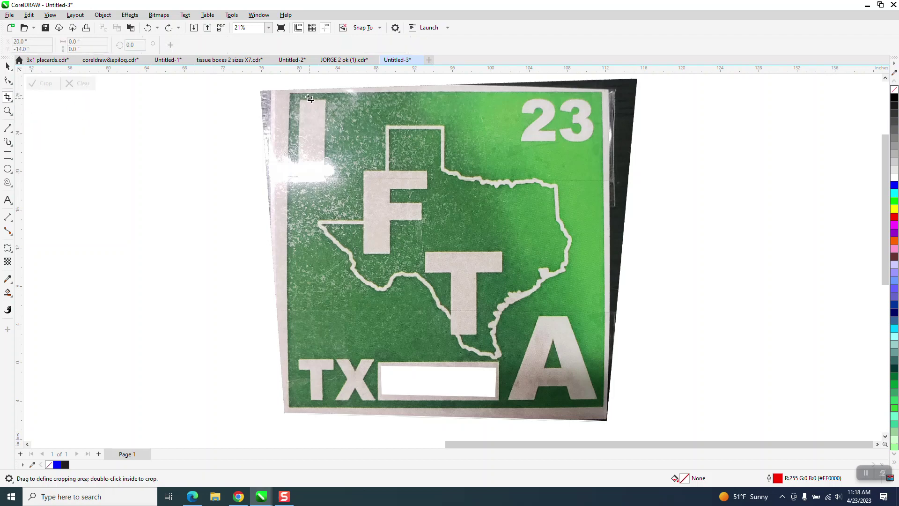
drag(291, 95, 602, 405)
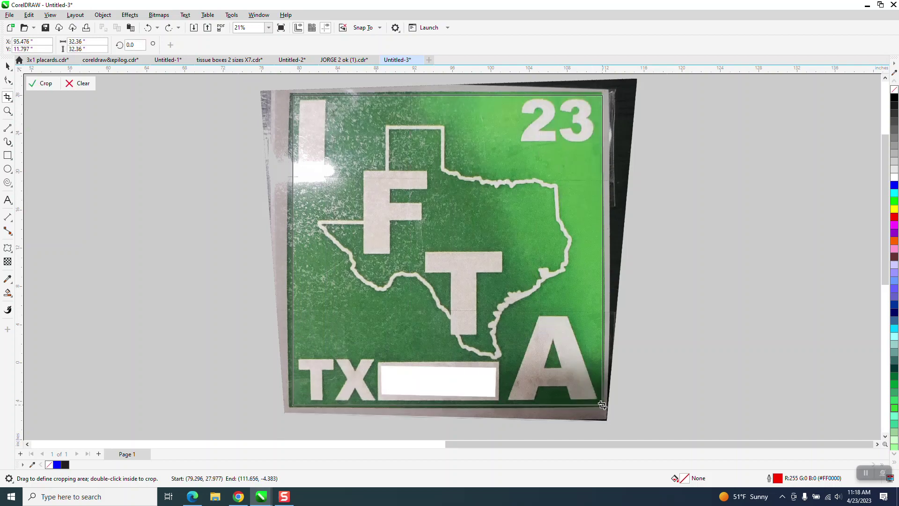
drag(602, 405, 602, 405)
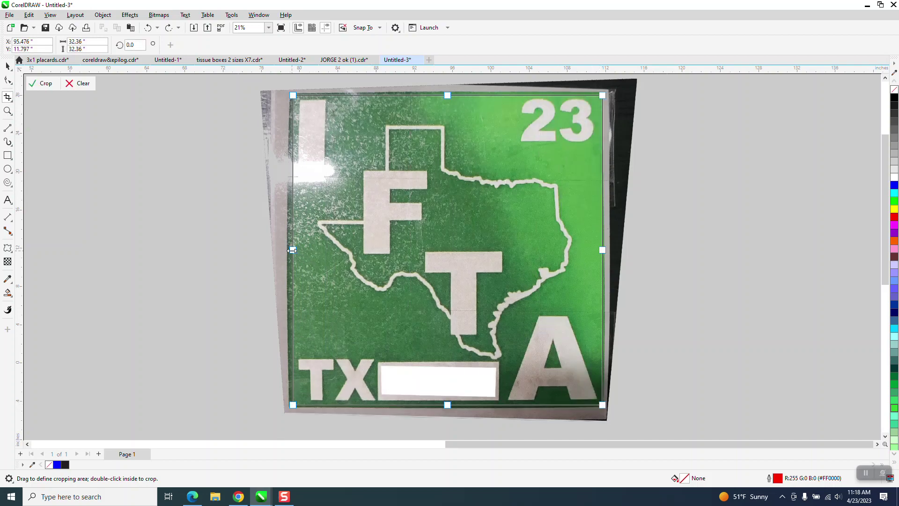
drag(293, 250, 288, 250)
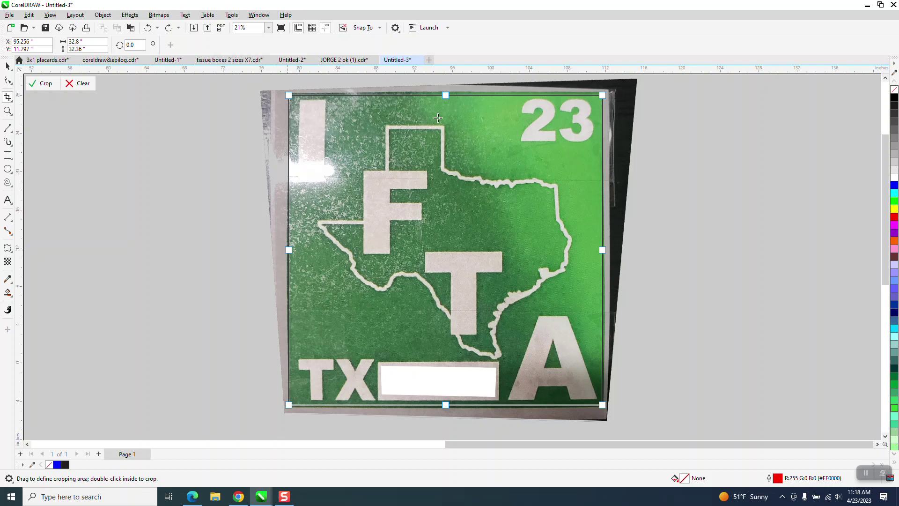
drag(446, 96, 446, 91)
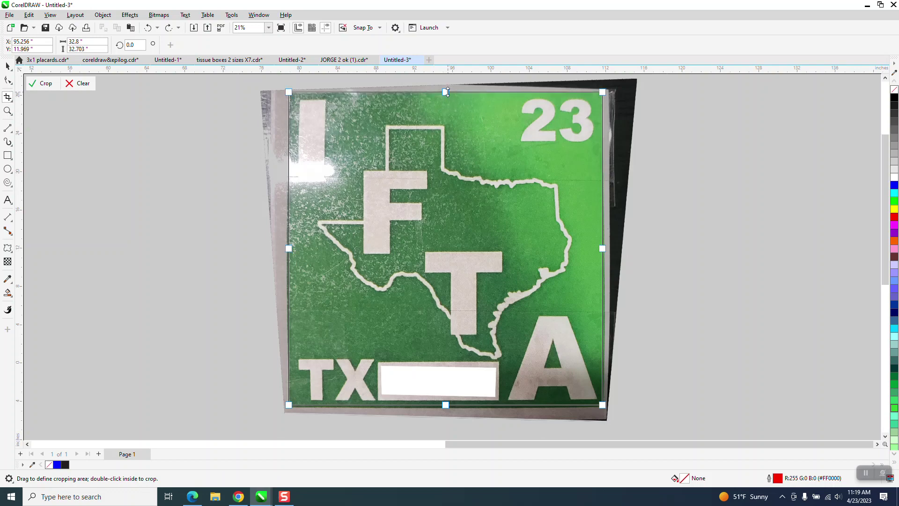
click(38, 84)
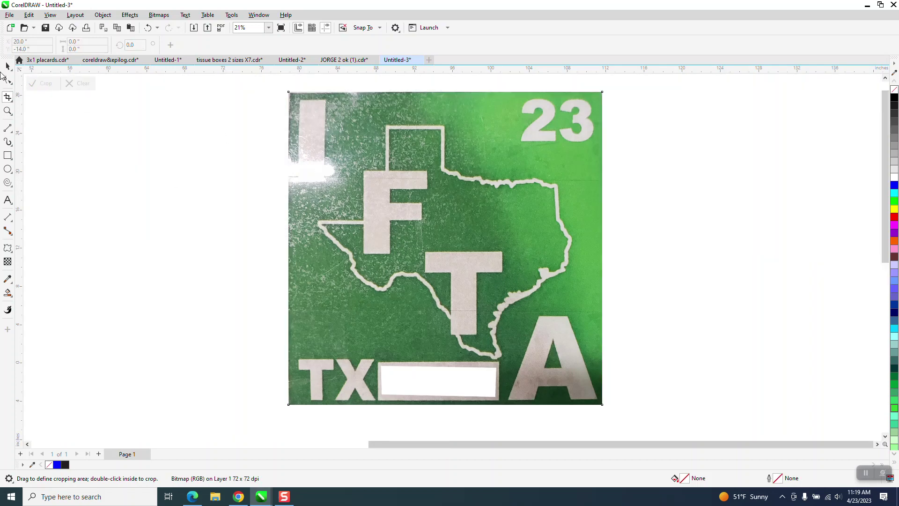
Shift the cropped photo left, then undo twice to restore the earlier decal copies.
click(9, 66)
scroll(442, 246, down, 1)
drag(394, 211, 307, 203)
scroll(487, 228, down, 1)
scroll(494, 228, down, 1)
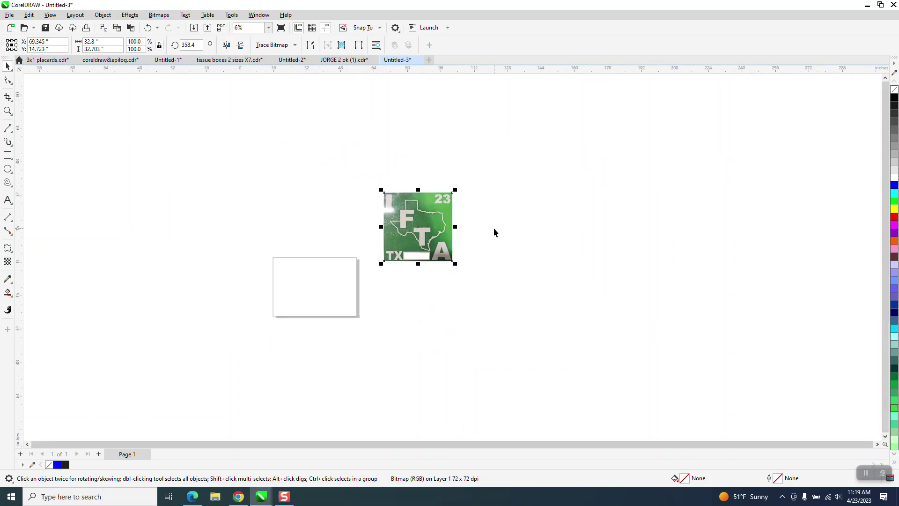
scroll(493, 228, down, 1)
click(8, 112)
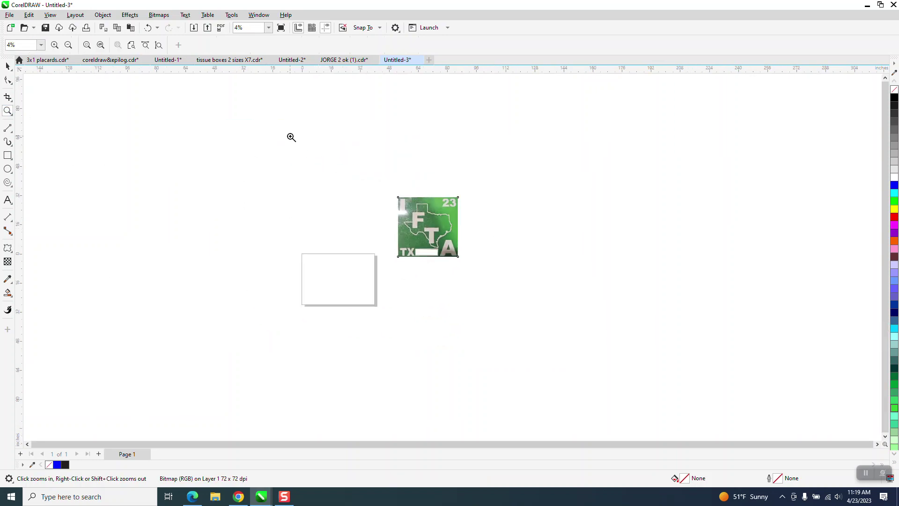
click(149, 28)
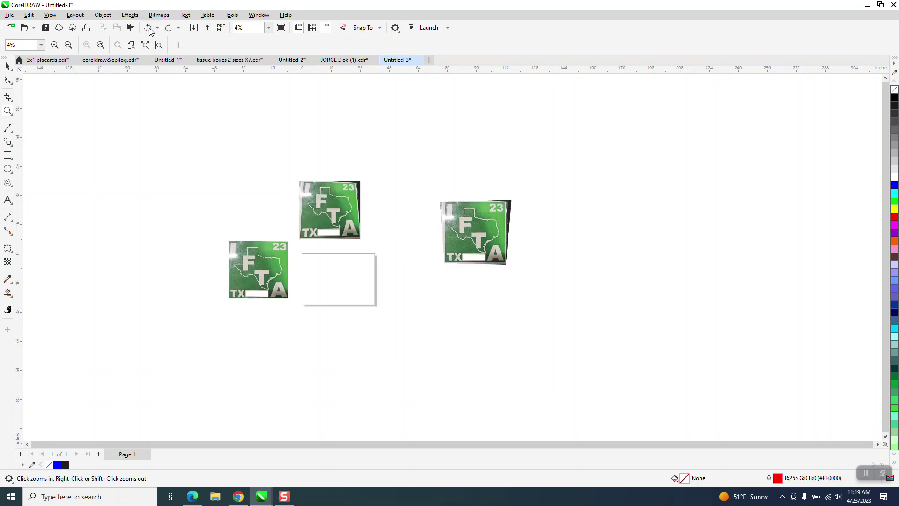
click(149, 28)
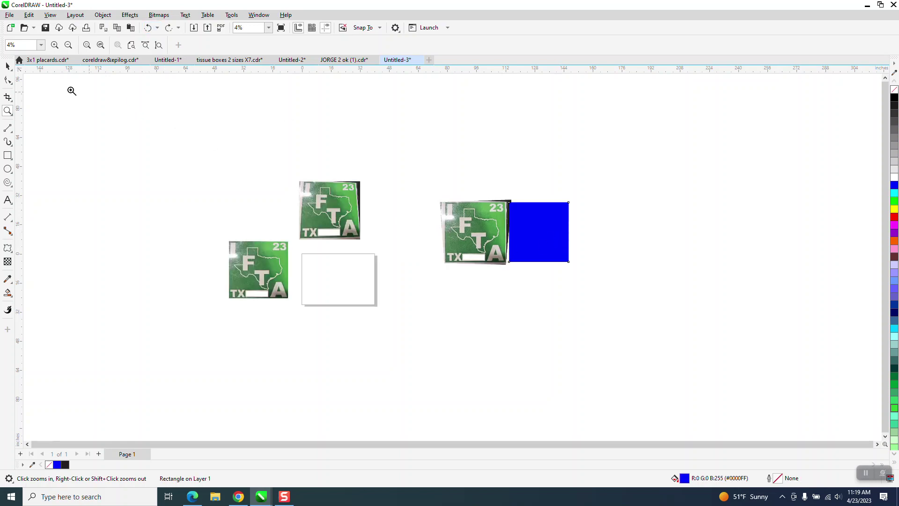
Delete the blue square beside the skewed photo.
click(9, 67)
click(547, 219)
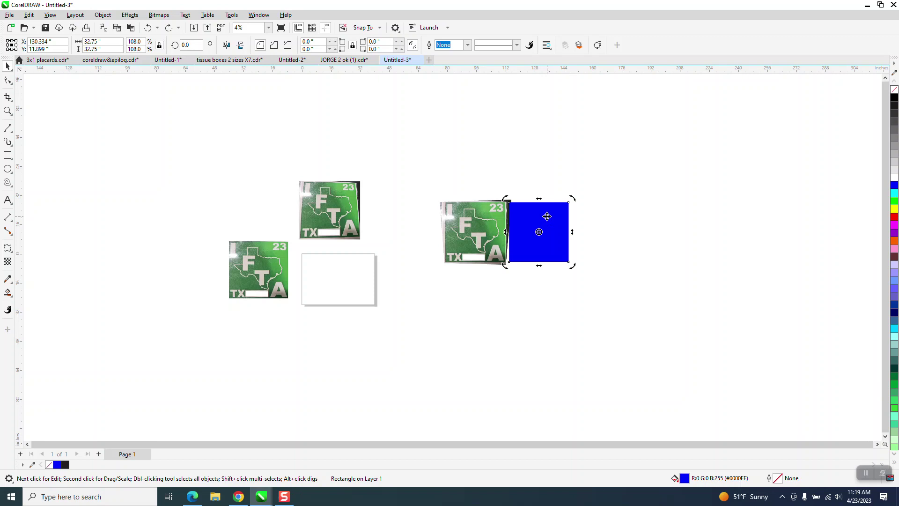
key(Delete)
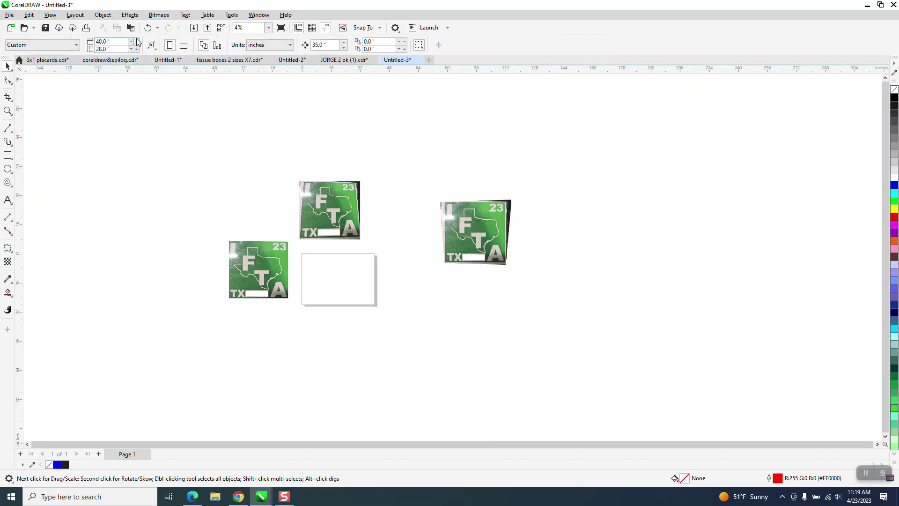
Restore the blue square, place it over the skewed photo, and apply a shaping command to both.
click(147, 28)
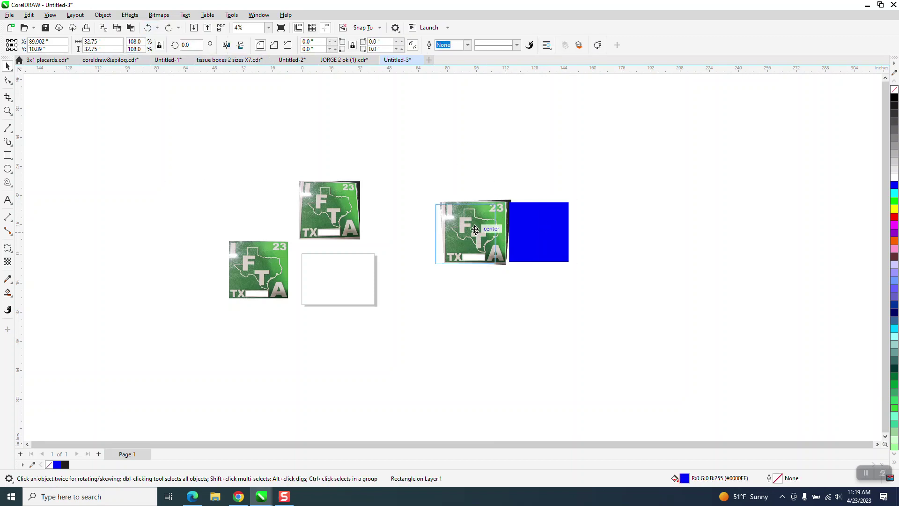
drag(539, 232, 471, 233)
drag(393, 155, 586, 285)
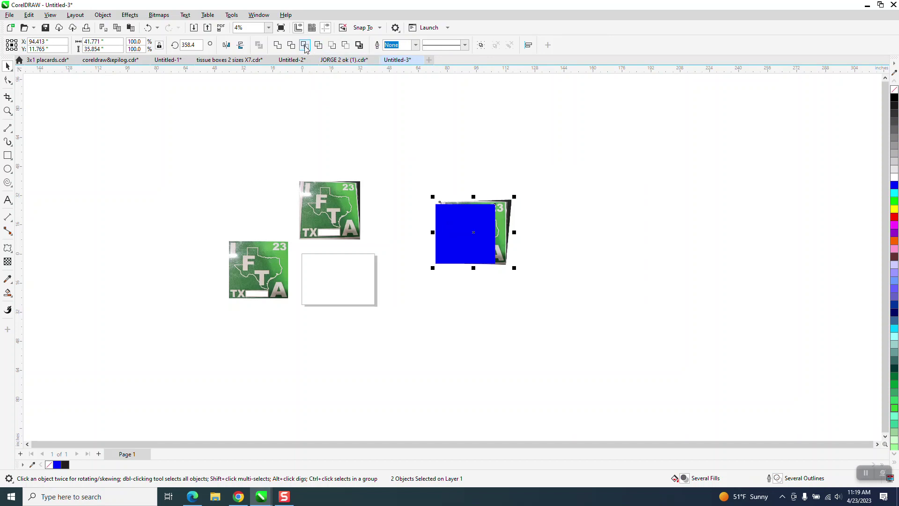
click(332, 46)
Move the blue square right of the skewed photo, zoom in on both, and deselect.
click(495, 222)
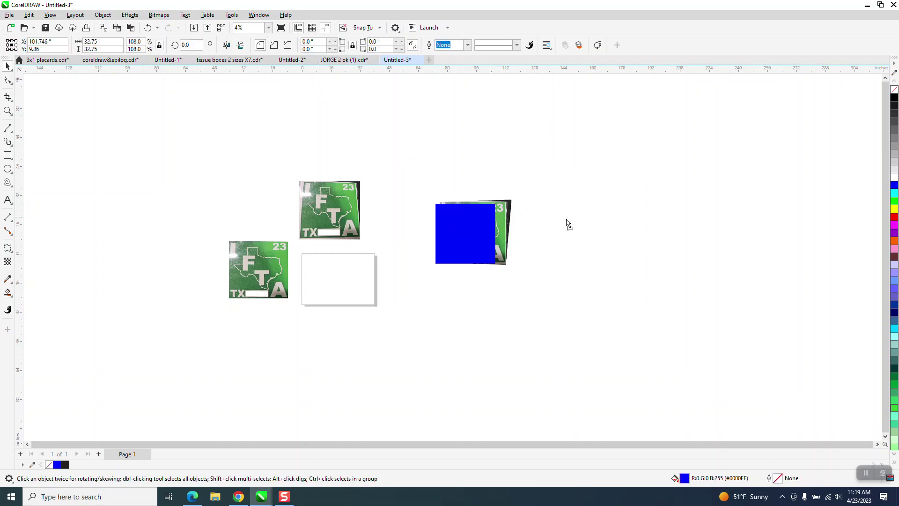
drag(495, 222, 577, 219)
click(8, 112)
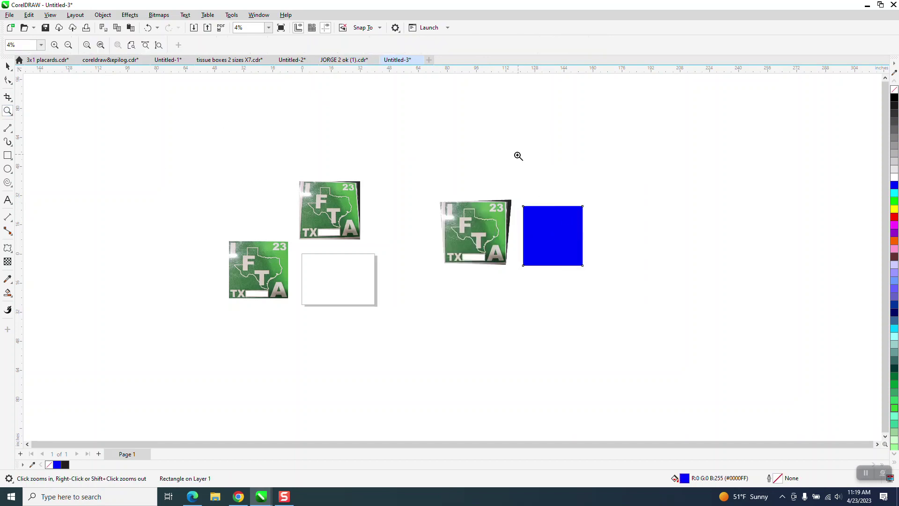
drag(437, 162, 583, 288)
scroll(604, 308, down, 1)
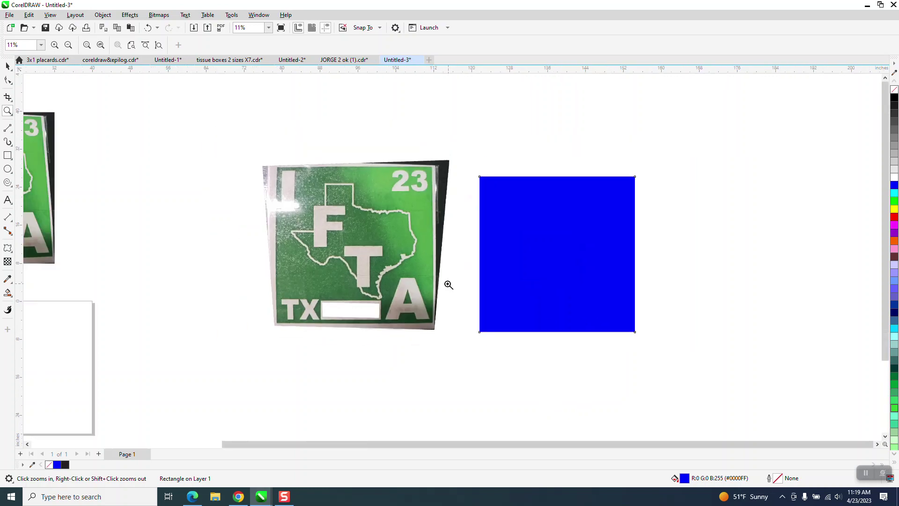
scroll(449, 285, down, 1)
click(9, 80)
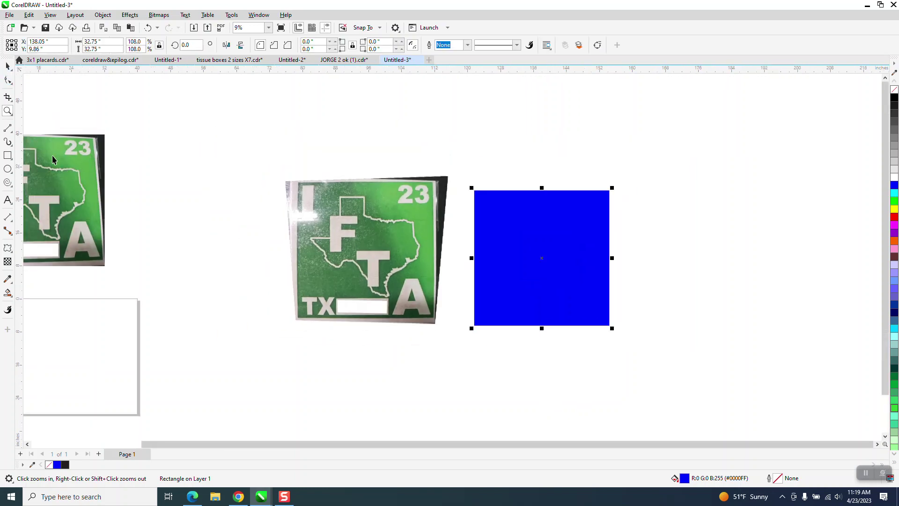
click(276, 128)
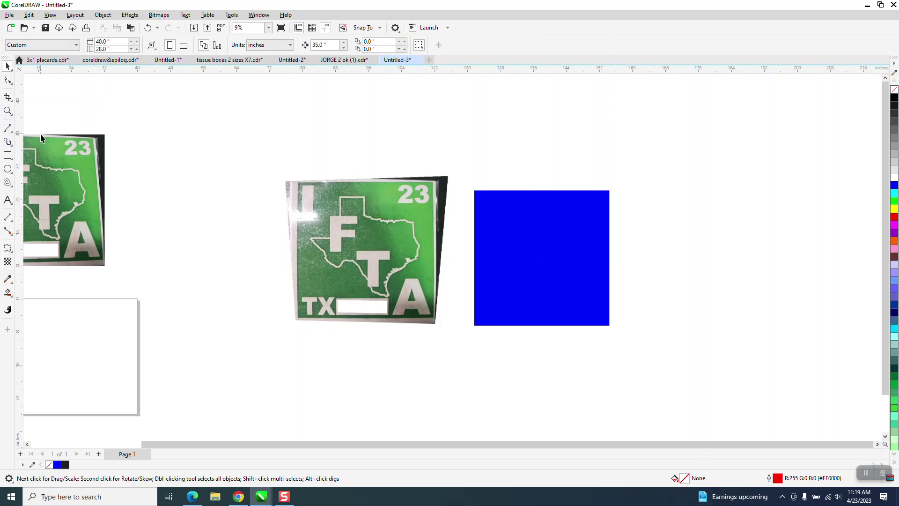
Bring the cropped decal copy into view, zoom on both decals, and select the skewed photo.
drag(65, 155, 215, 127)
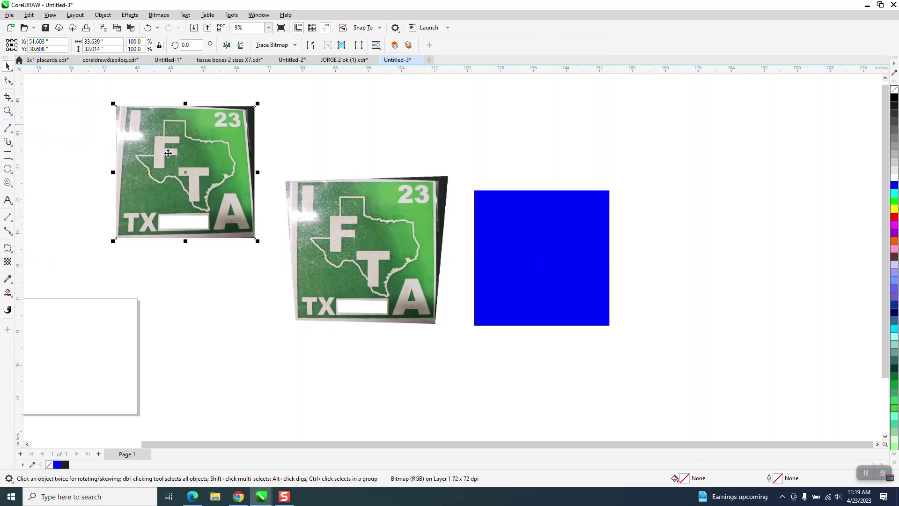
click(8, 112)
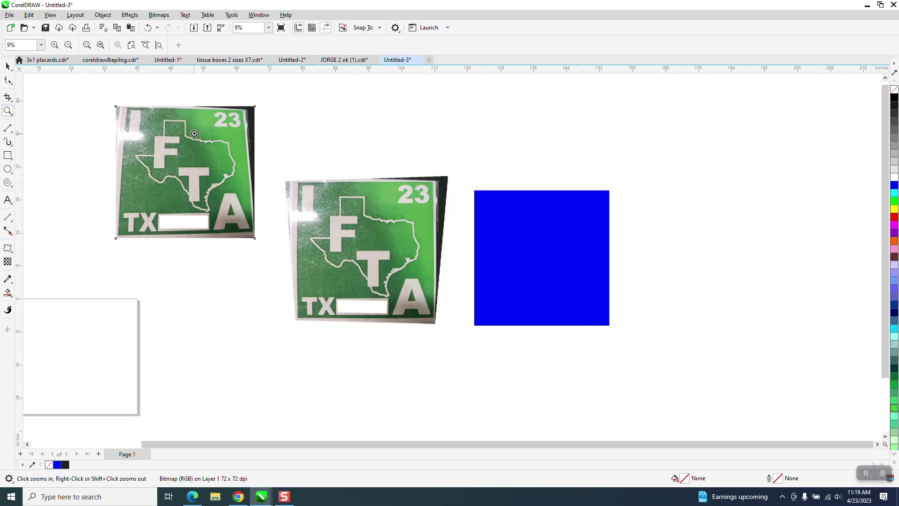
drag(194, 136, 667, 383)
click(8, 65)
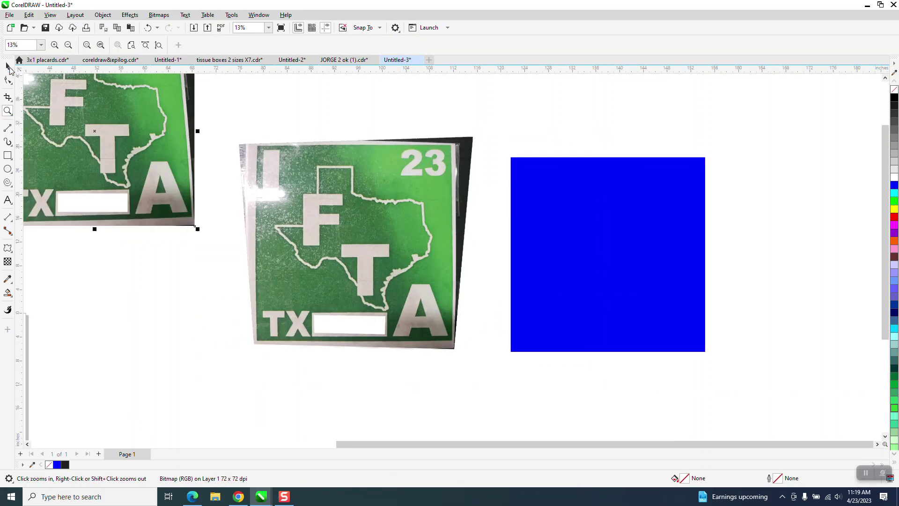
click(95, 130)
click(288, 161)
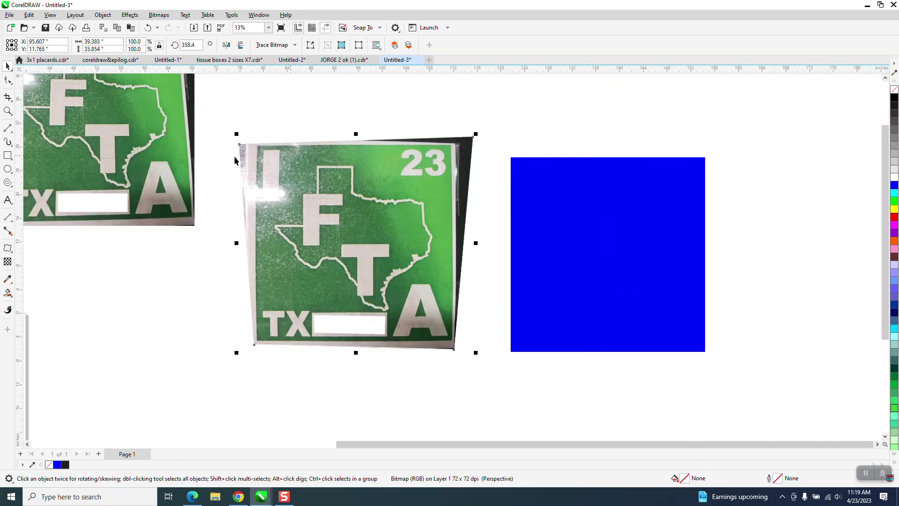
click(9, 96)
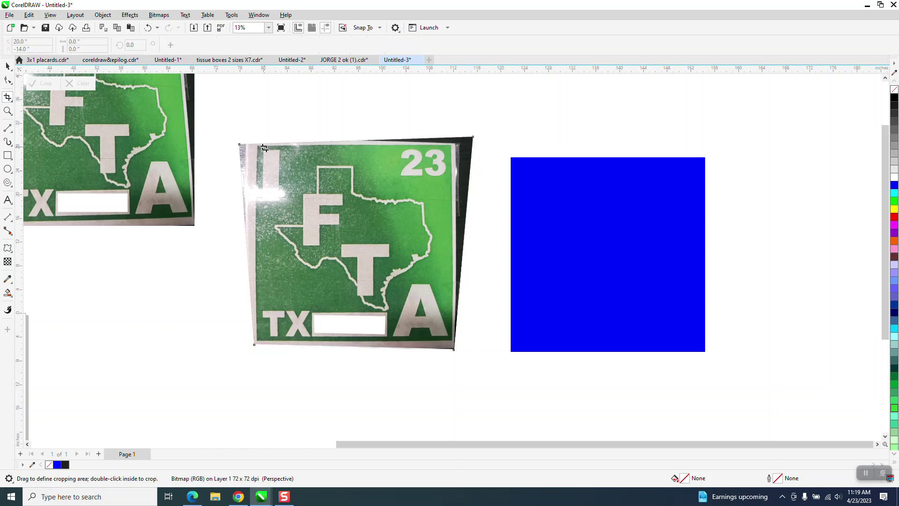
Crop the skewed photo to a square around the green IFTA sign.
mouse_move(241, 145)
mouse_down()
mouse_move(249, 319)
mouse_move(453, 344)
mouse_up()
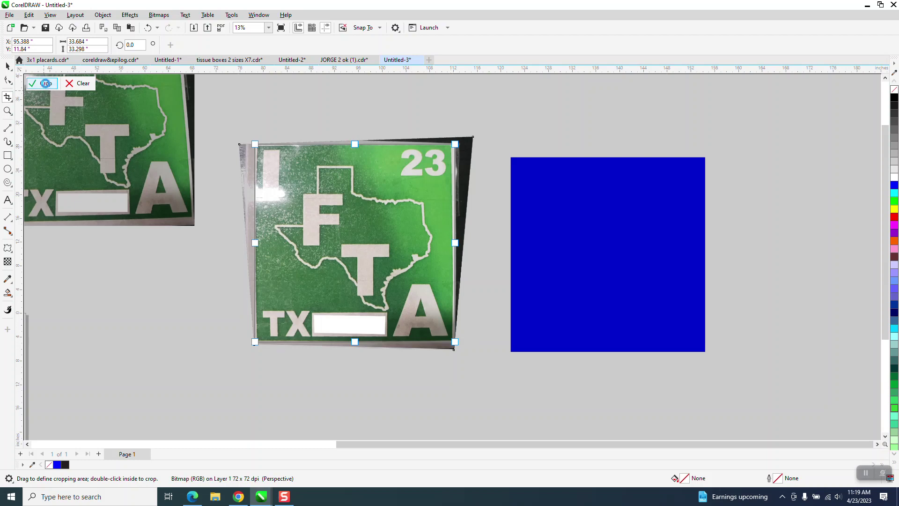
click(45, 84)
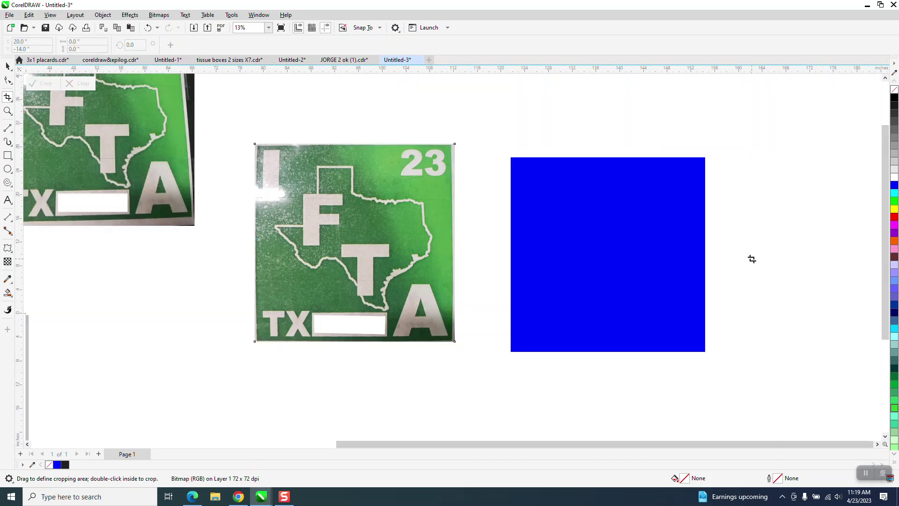